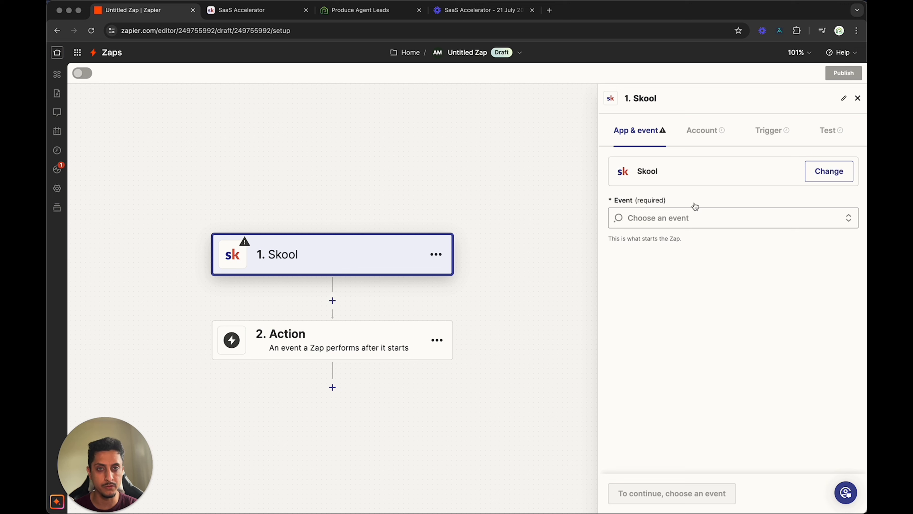
- Set the Skool trigger event to Answered Membership Questions and open the trigger's account settings
left_click(702, 217)
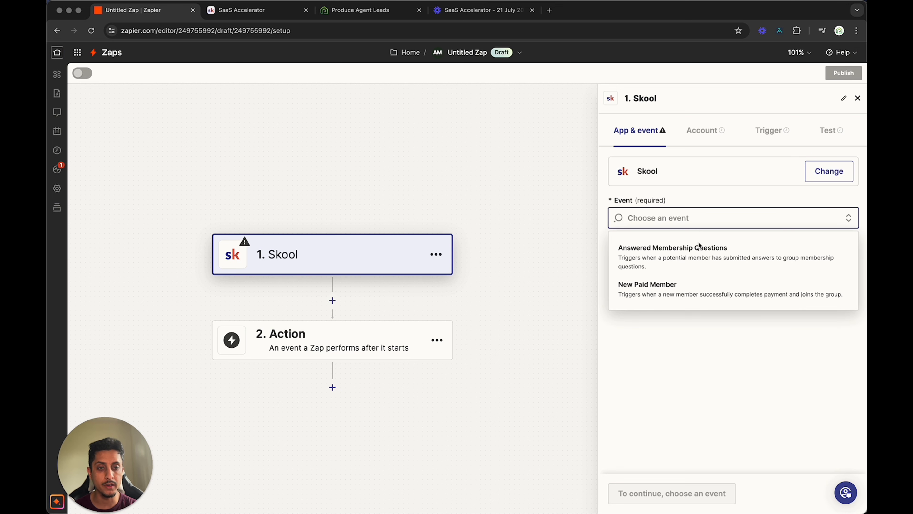
left_click(688, 267)
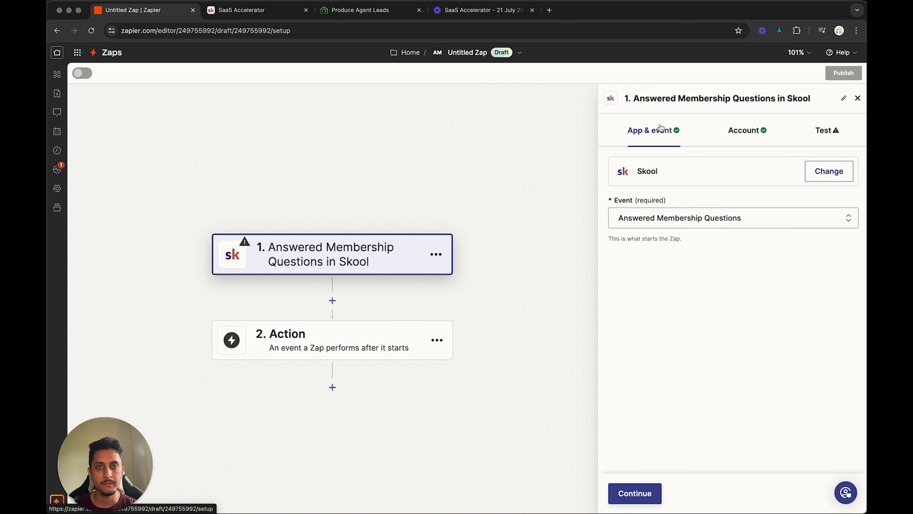
left_click(755, 137)
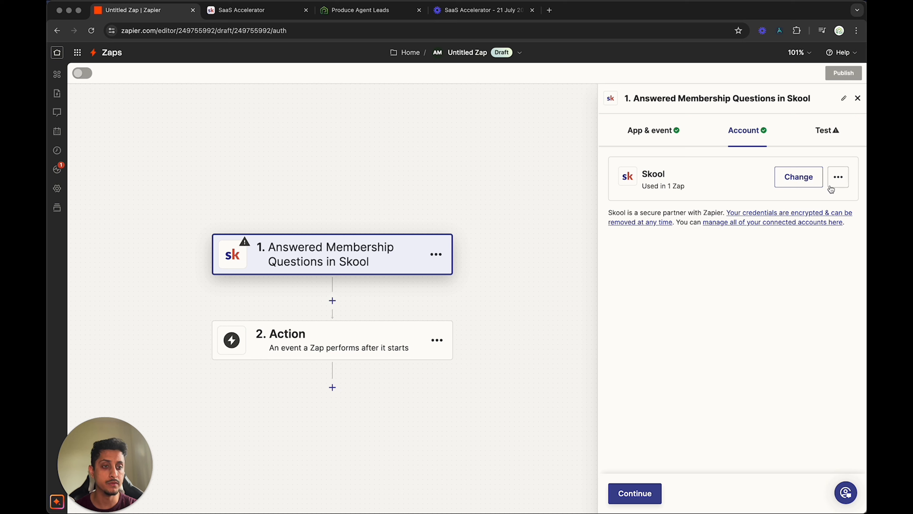
- Start connecting a new Skool account to the trigger, up to its API key entry
left_click(809, 184)
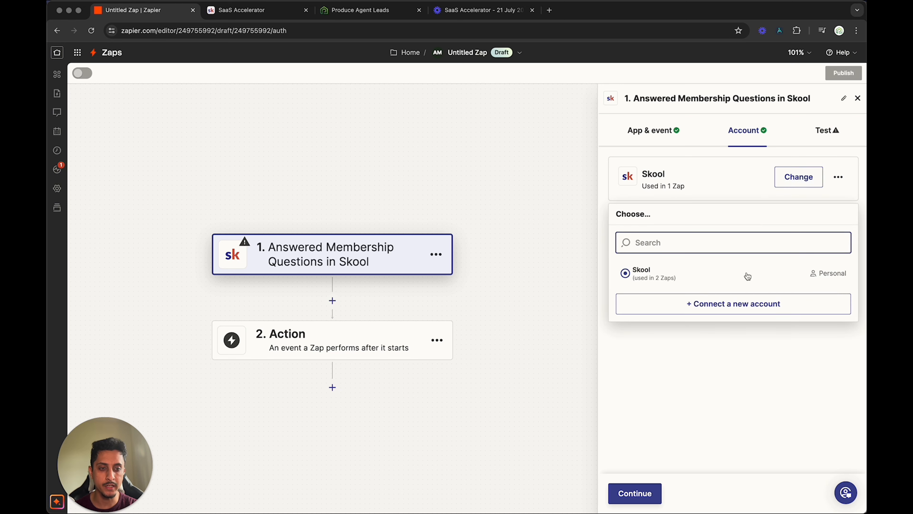
left_click(741, 306)
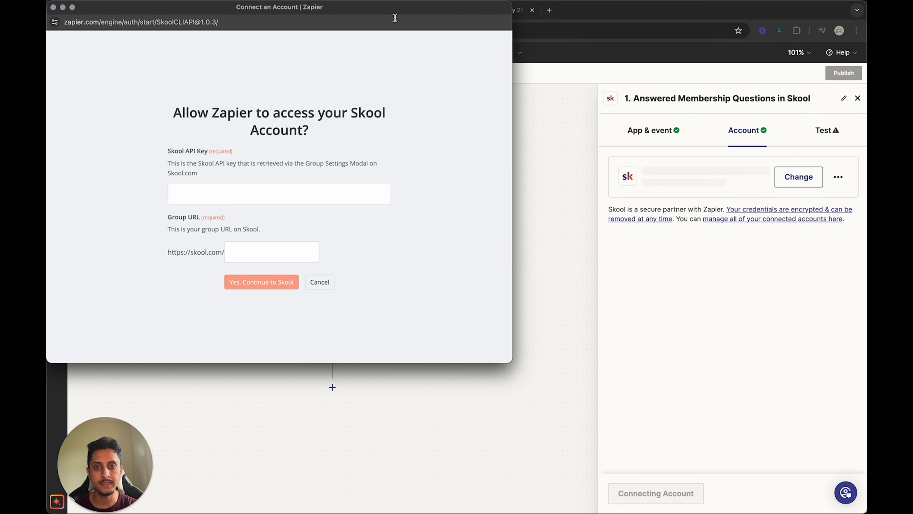
left_click_drag(395, 16, 579, 84)
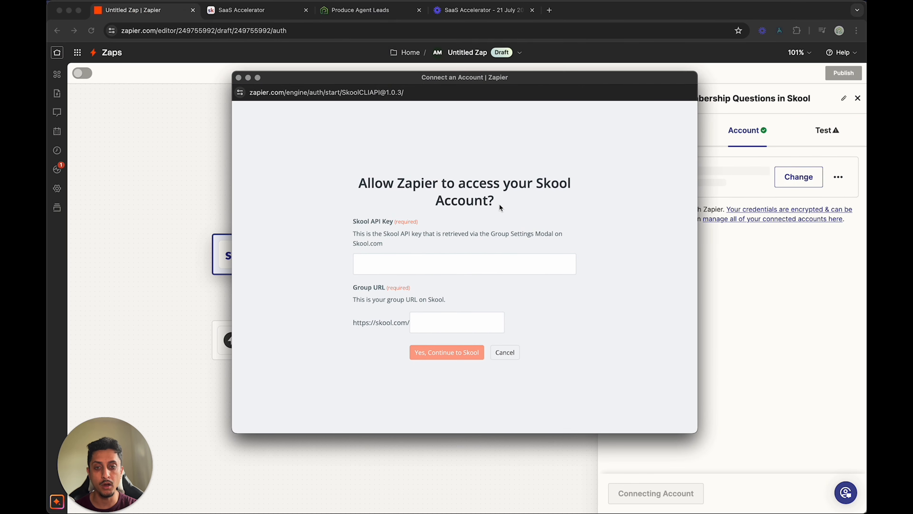
left_click(417, 264)
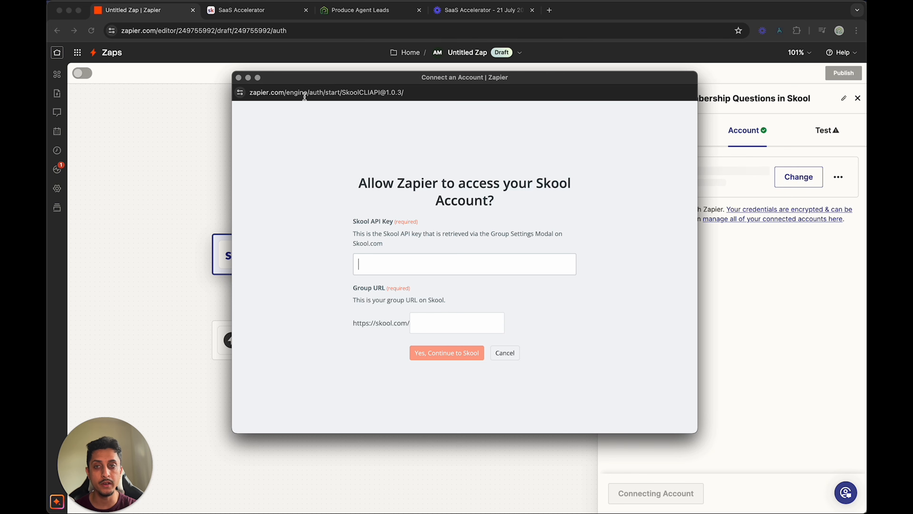
- Switch to the Skool group and open the Zapier integration plugin in its group settings to find the API key
left_click(268, 13)
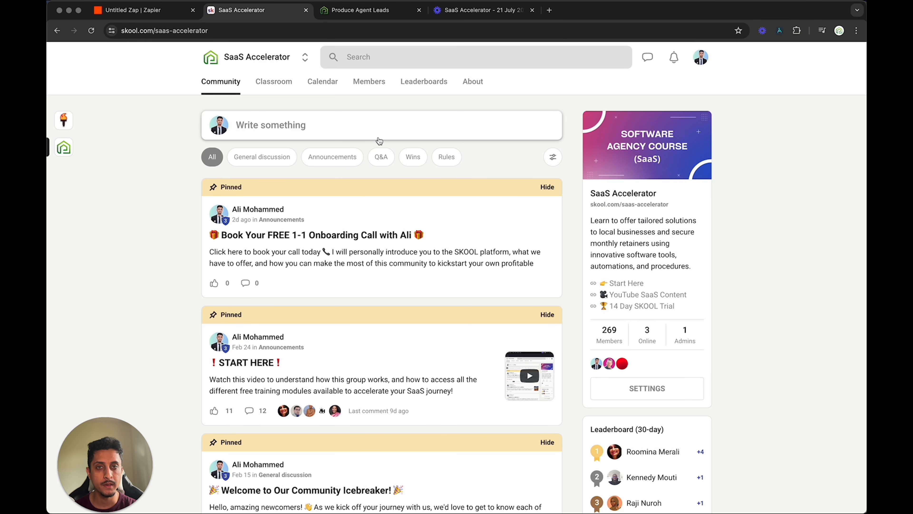
left_click(642, 392)
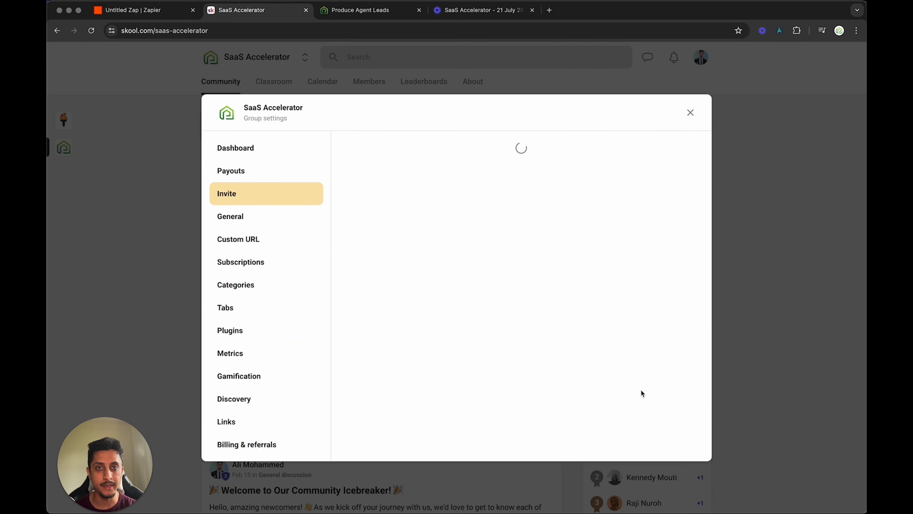
left_click(259, 331)
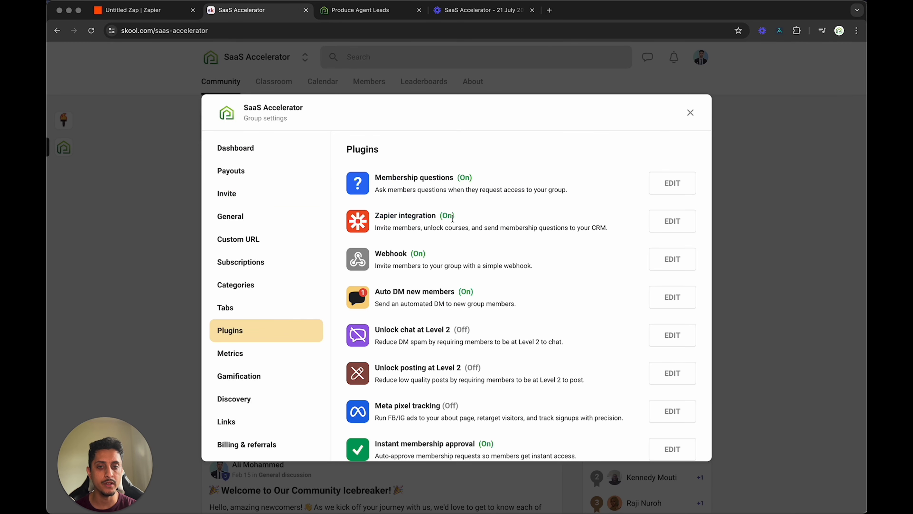
left_click(673, 221)
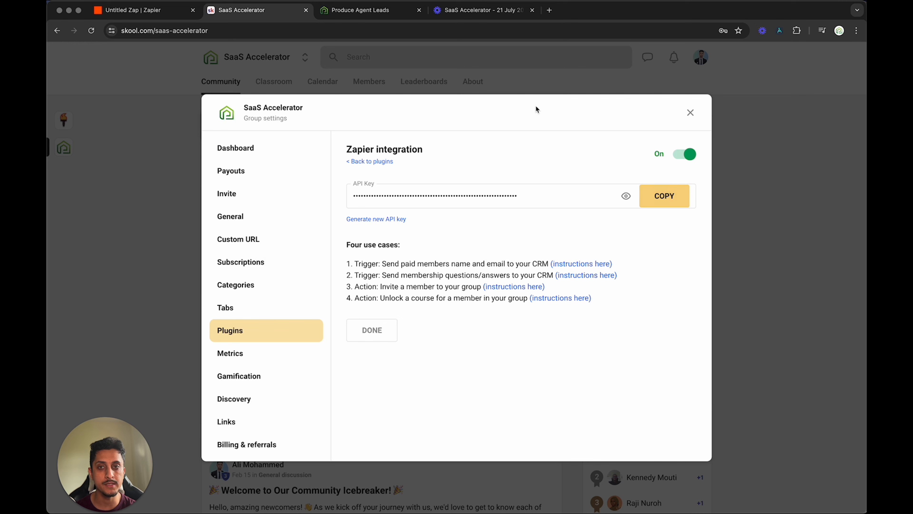
- Check the Group URL field of the Skool connection and copy the group link from the SaaS Accelerator invite settings
left_click(153, 11)
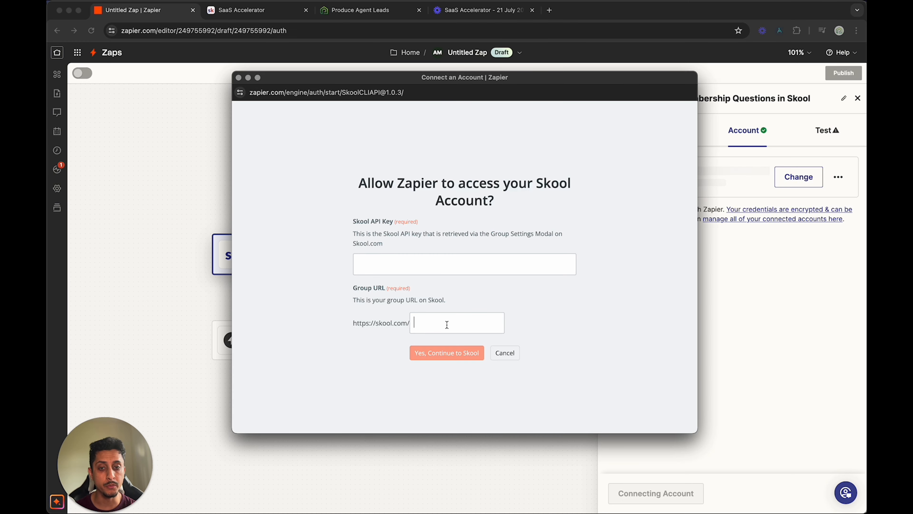
left_click(255, 14)
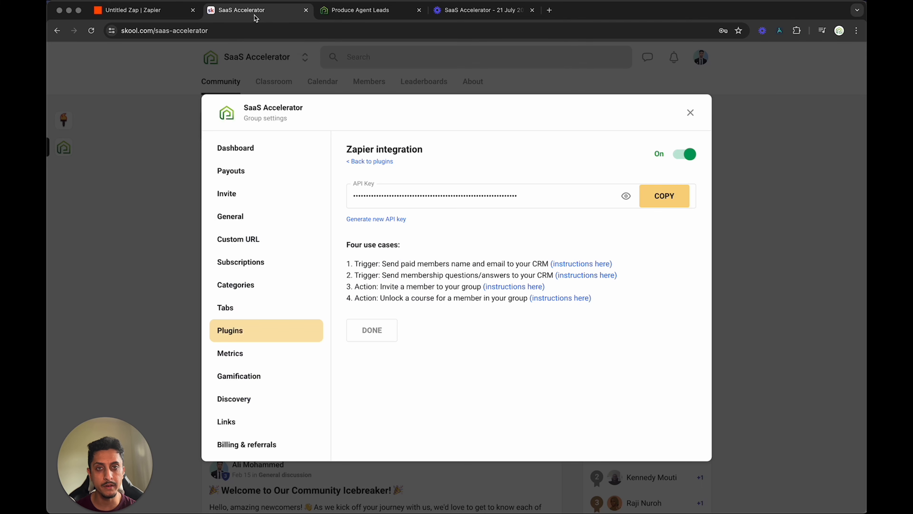
left_click(251, 200)
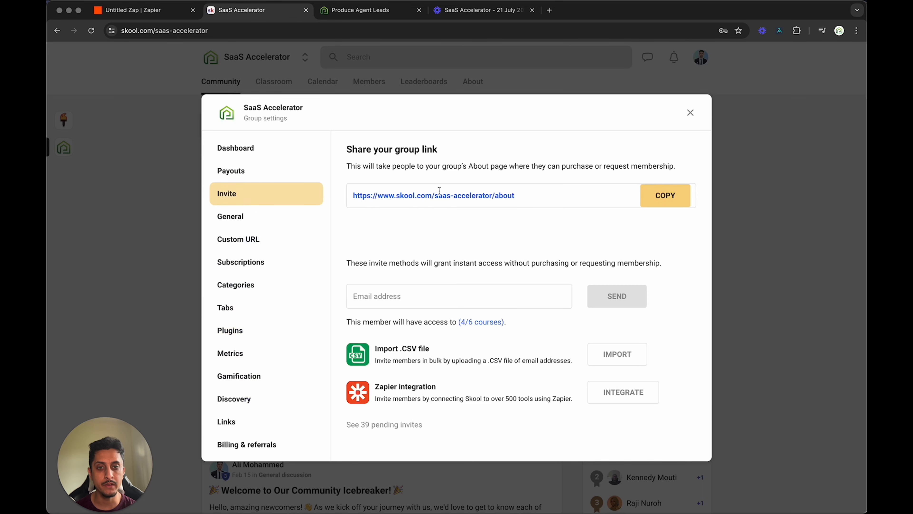
left_click(676, 202)
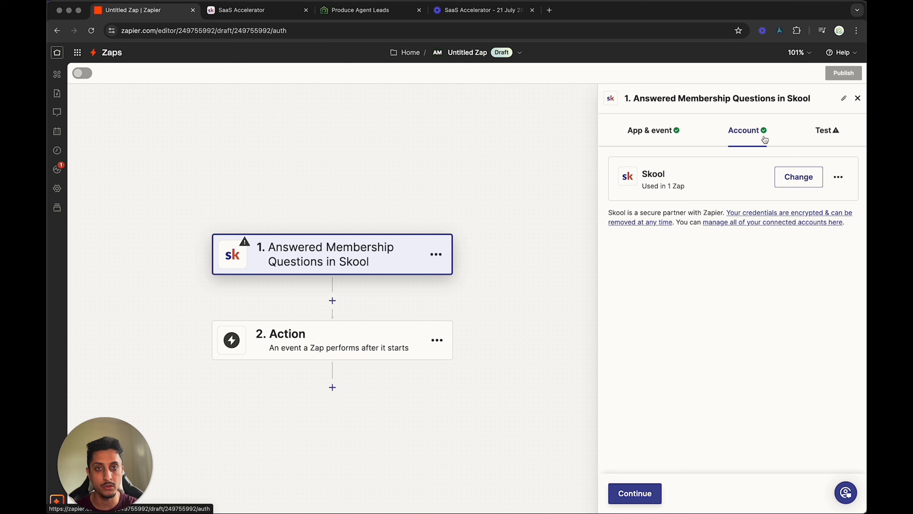
- Test the Skool trigger and continue with the Answers C record
left_click(824, 131)
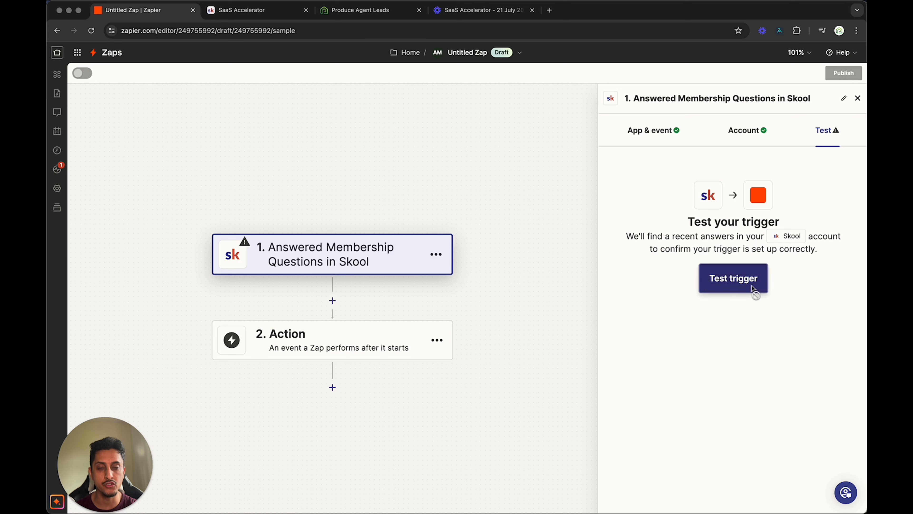
left_click(753, 287)
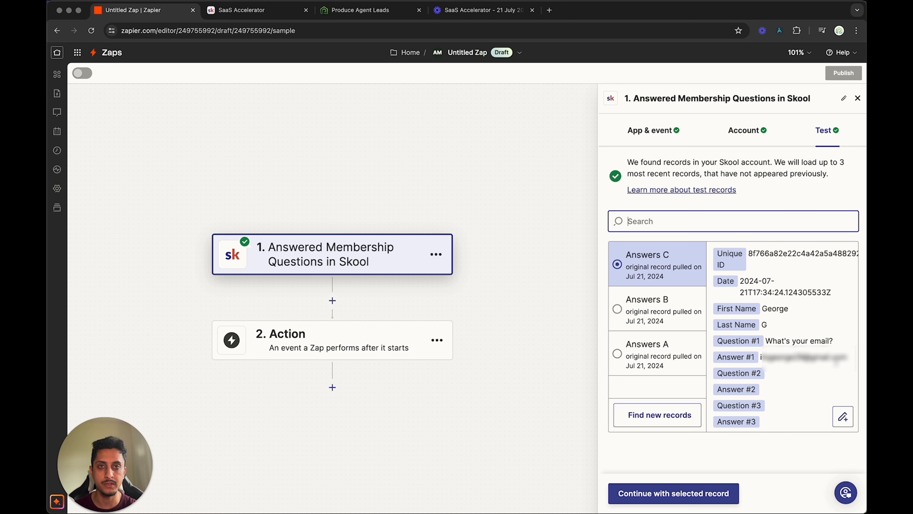
left_click(693, 491)
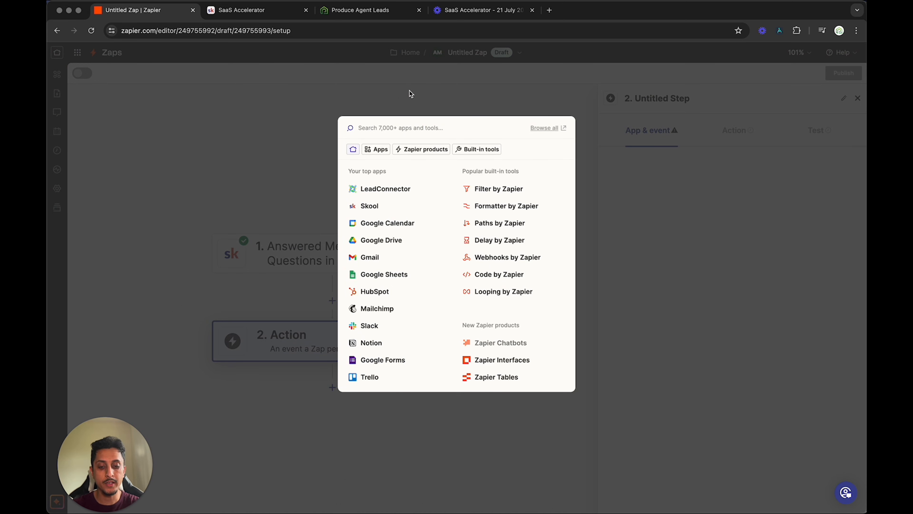
type("gohighlevel")
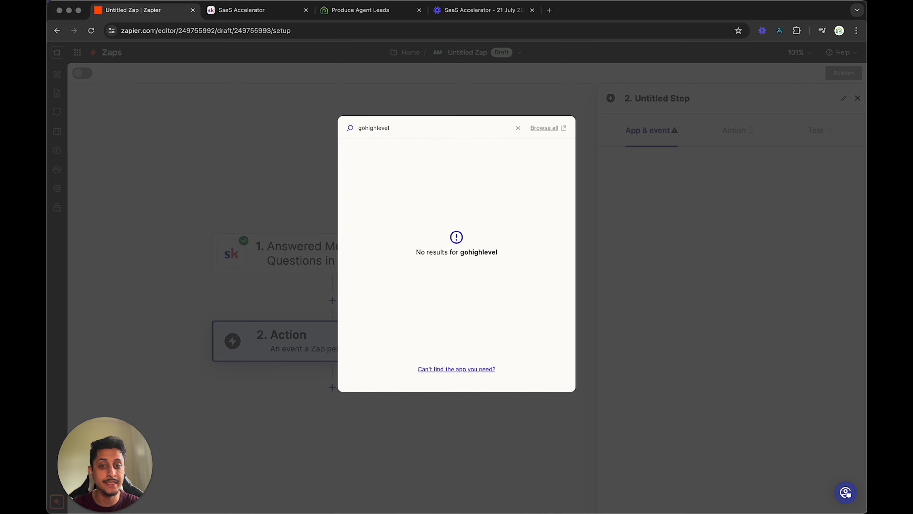
key("BackSpace")
key("BackSpace")
key("BackSpace")
key("BackSpace")
key("BackSpace")
key("BackSpace")
key("BackSpace")
key("BackSpace")
key("BackSpace")
key("BackSpace")
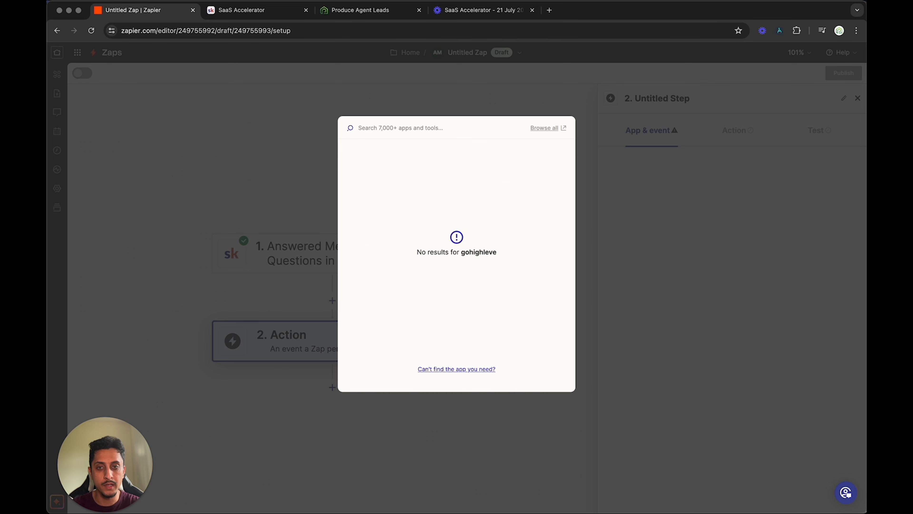
type("highlevel")
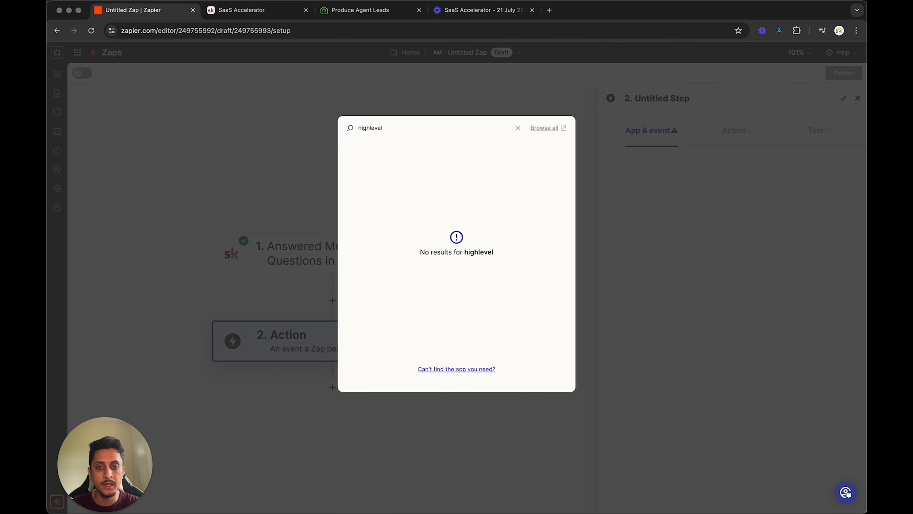
key("BackSpace")
key("BackSpace")
key("BackSpace")
key("BackSpace")
key("BackSpace")
key("BackSpace")
key("BackSpace")
key("BackSpace")
key("BackSpace")
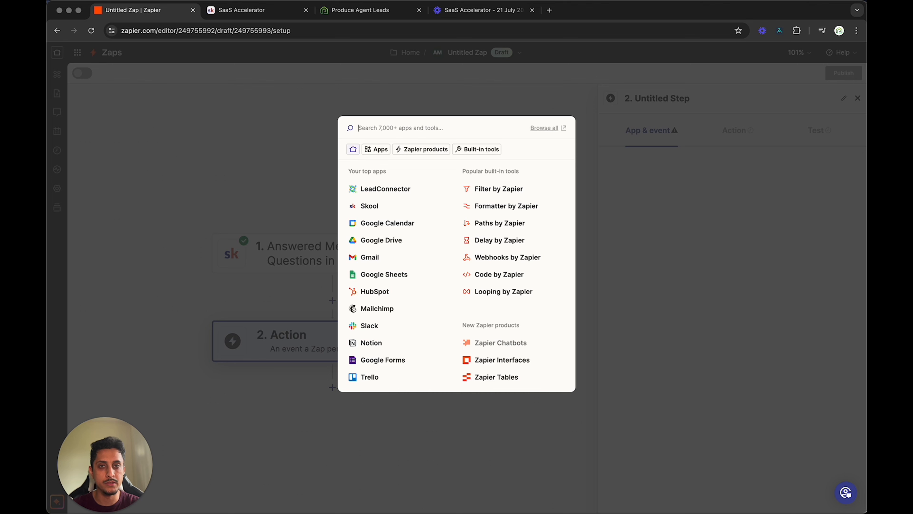
- Search the action apps for "lead", choose LeadConnector and set its event to Add/Update Contact
type("lead")
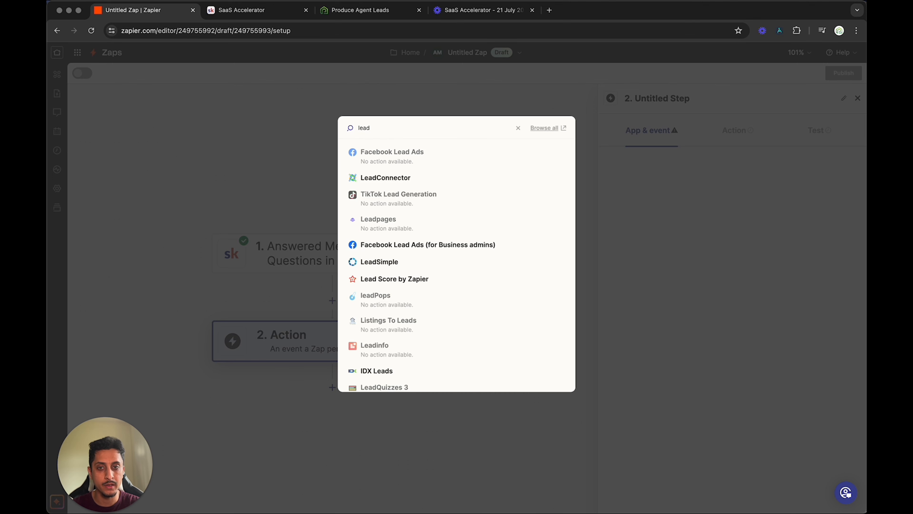
left_click(393, 181)
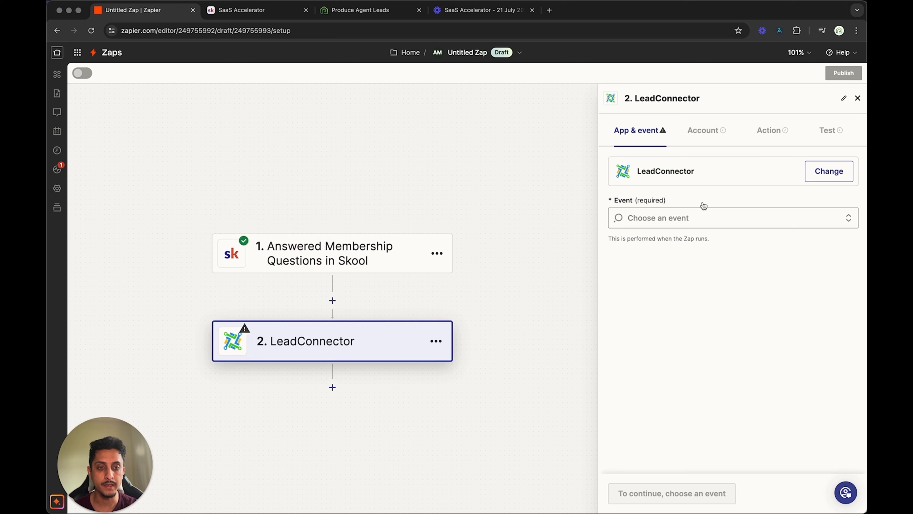
left_click(704, 216)
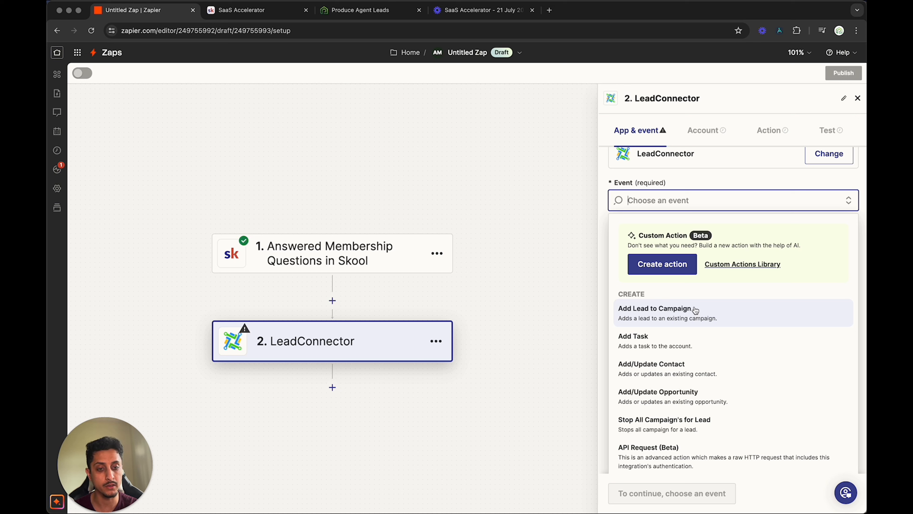
left_click(682, 373)
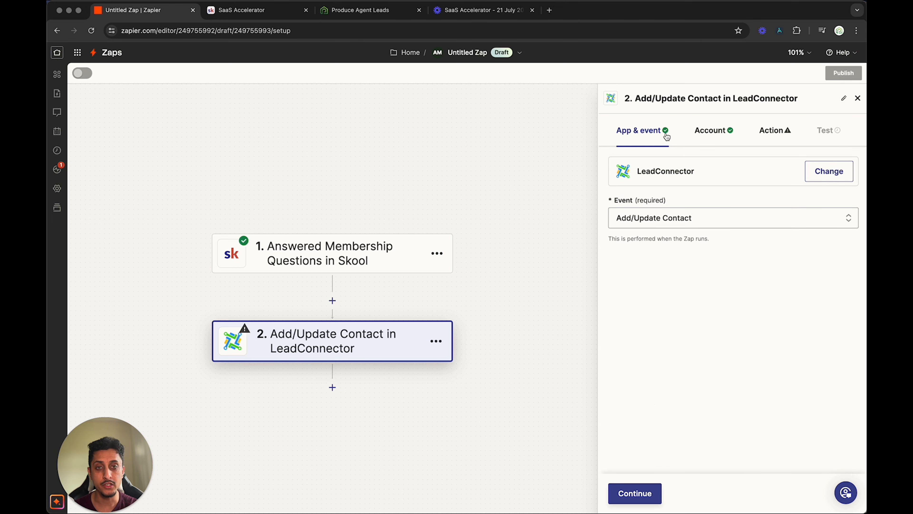
- Start connecting a new LeadConnector account to the action, up to its API key entry
left_click(731, 137)
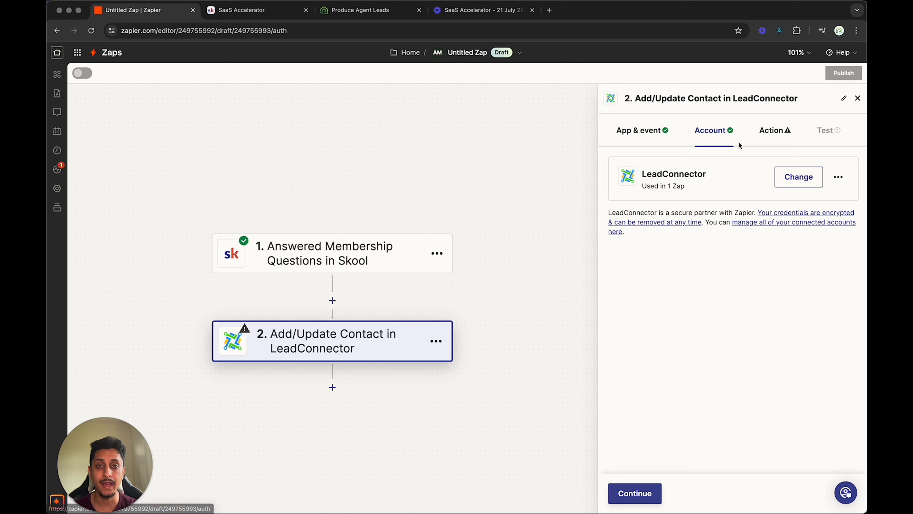
left_click(788, 184)
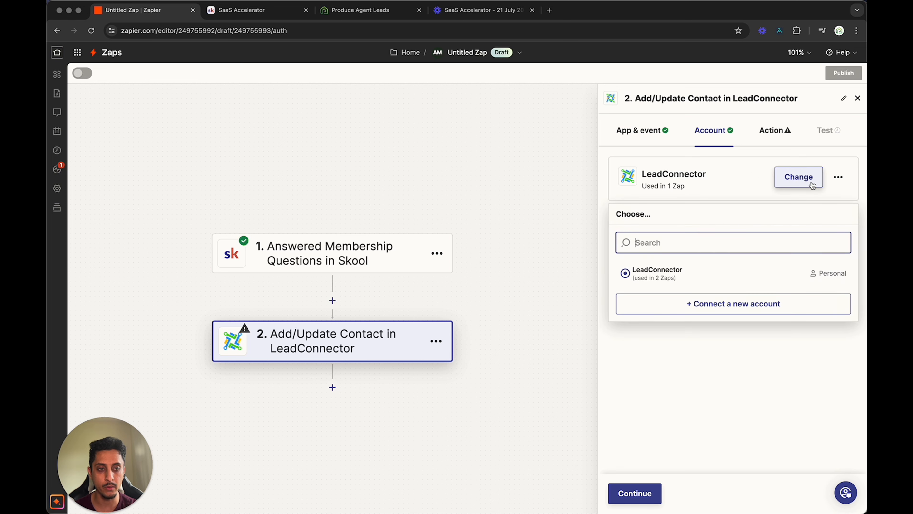
left_click(745, 305)
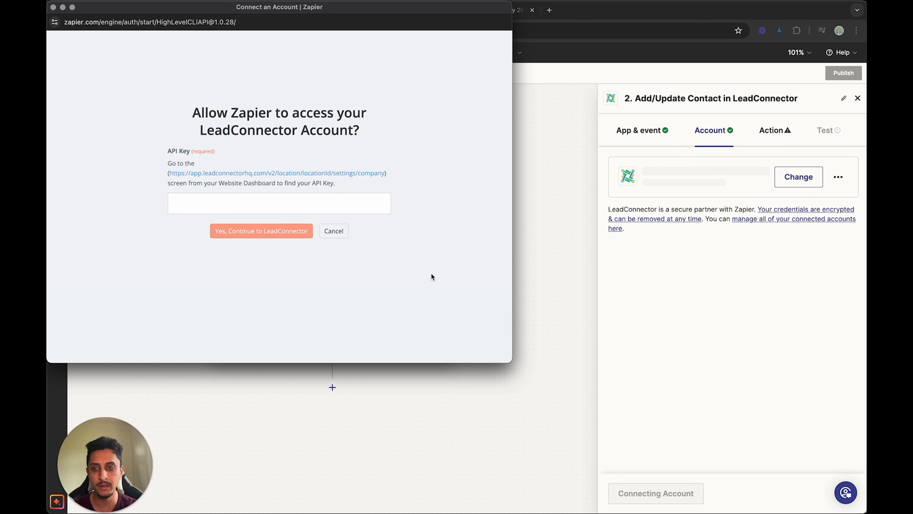
left_click(272, 202)
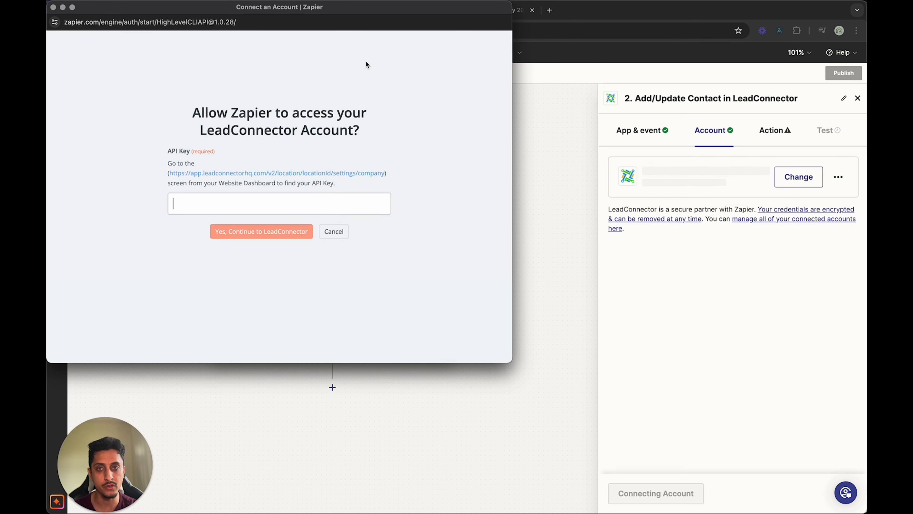
left_click_drag(358, 10, 491, 67)
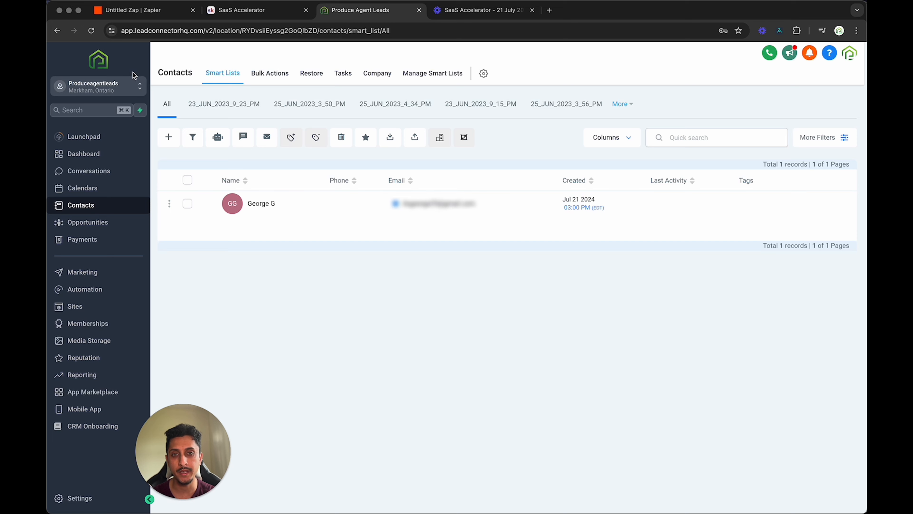
- Copy the API key from the LeadConnector Business Profile settings, and return to Zapier to continue the account connection
left_click(78, 498)
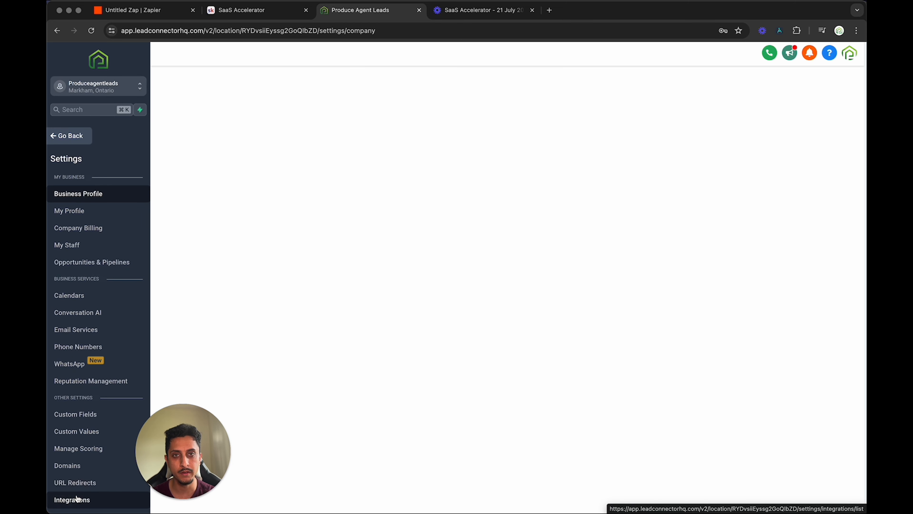
scroll(452, 358, "down", 4)
scroll(450, 354, "down", 3)
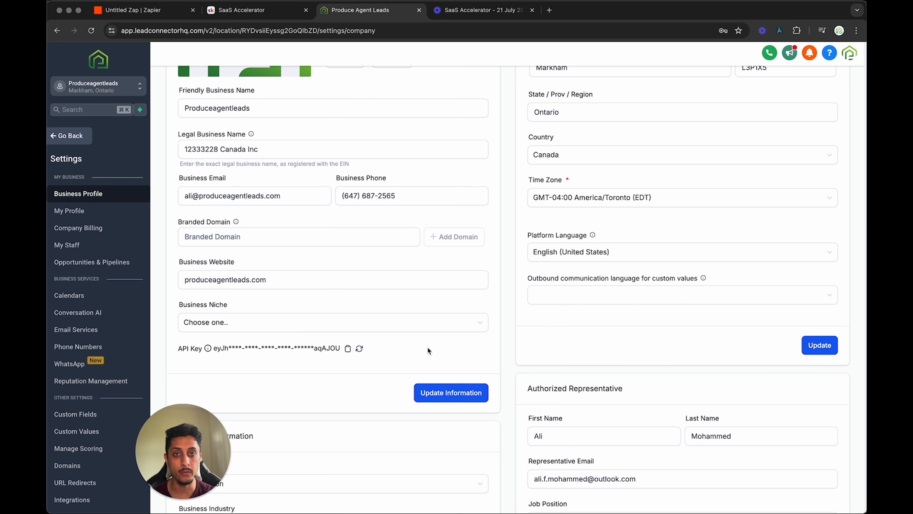
left_click(347, 353)
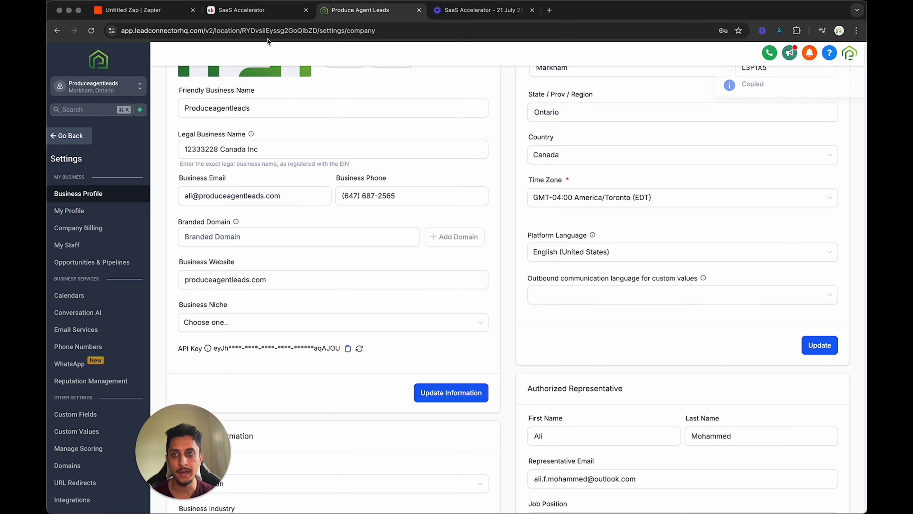
left_click(165, 10)
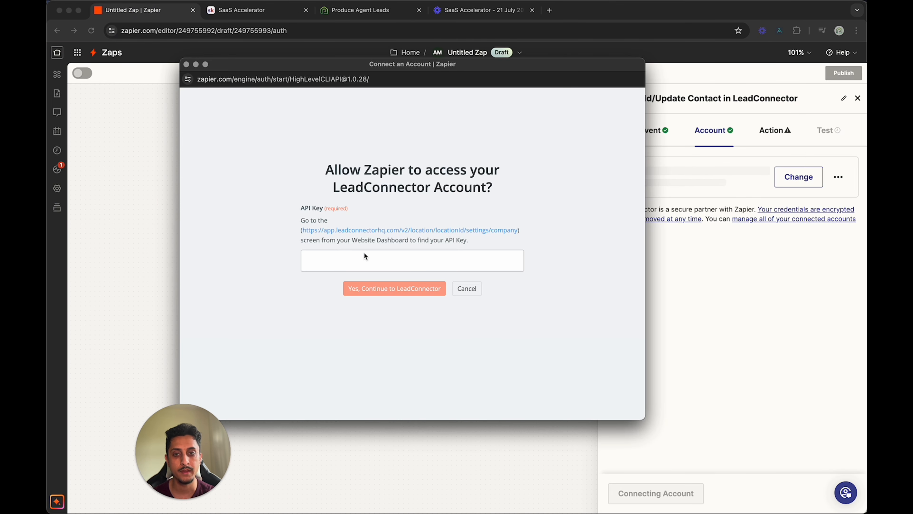
left_click(375, 286)
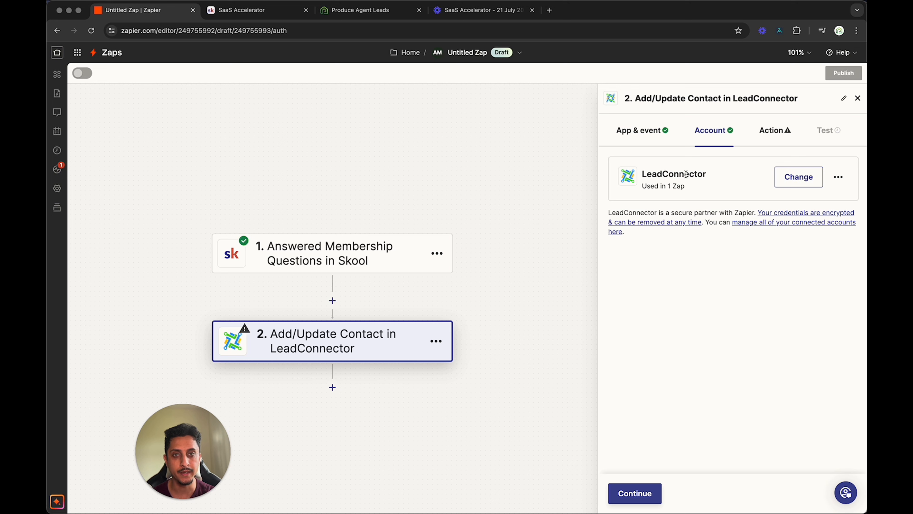
- Map the LeadConnector contact's First Name and Last Name fields to the First Name and Last Name data from the Skool trigger
left_click(779, 133)
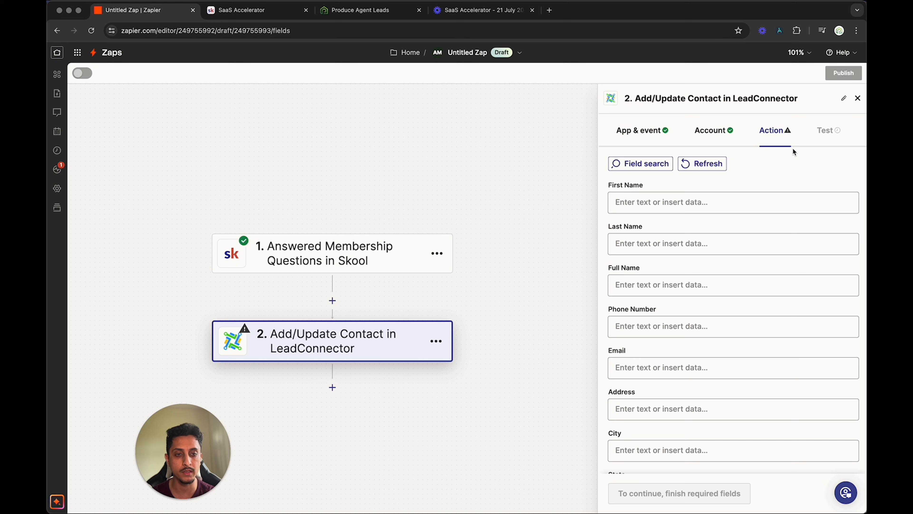
left_click(717, 198)
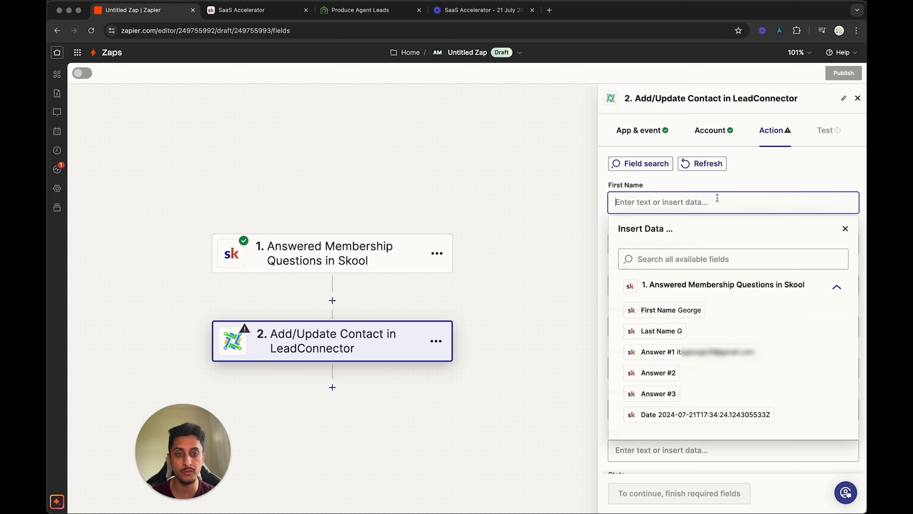
left_click(673, 310)
left_click(743, 185)
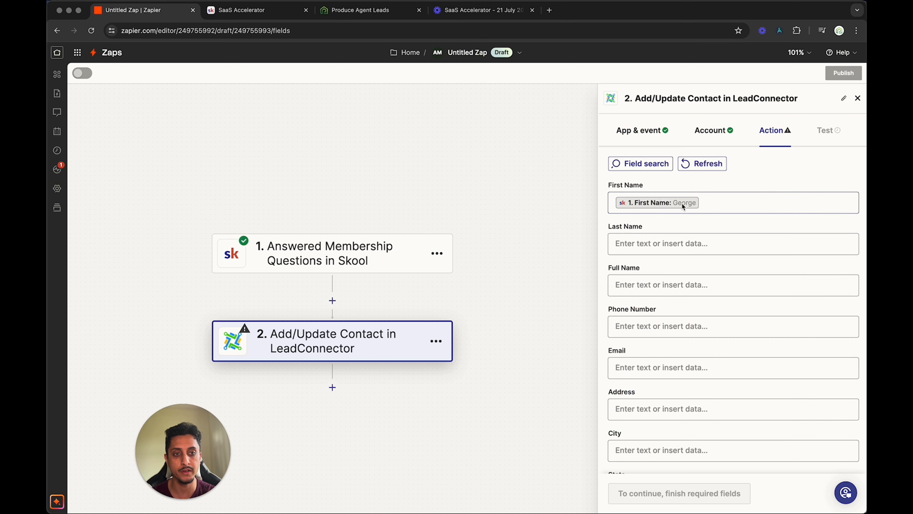
left_click(693, 244)
left_click(672, 374)
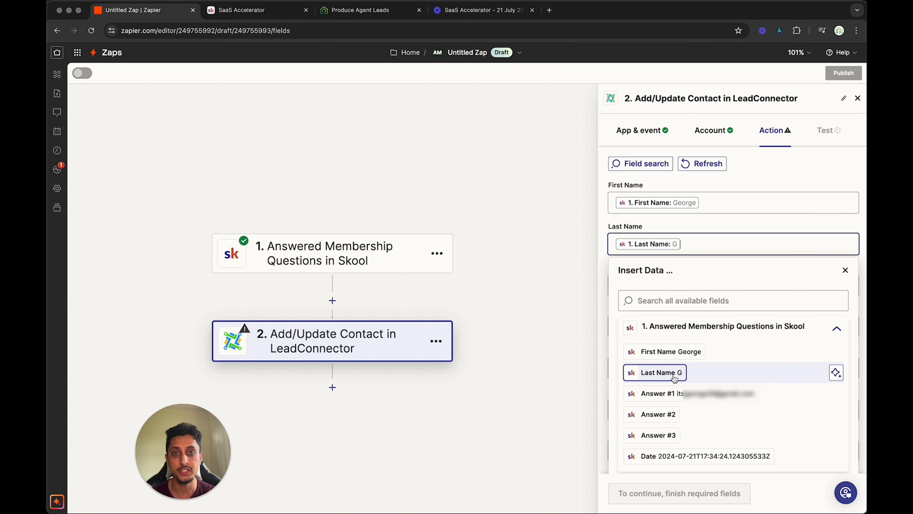
left_click(778, 173)
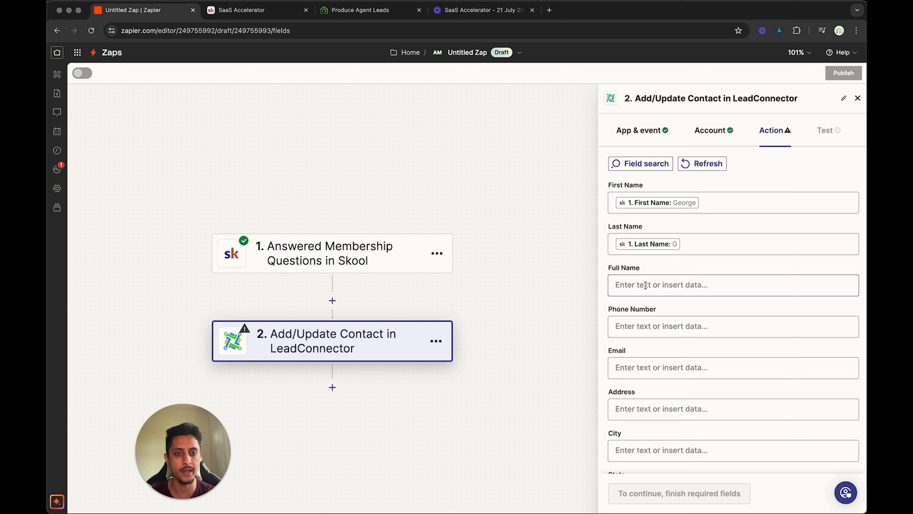
- Map the contact's Email field to Answer #1 from the Skool membership questions
scroll(647, 288, "down", 2)
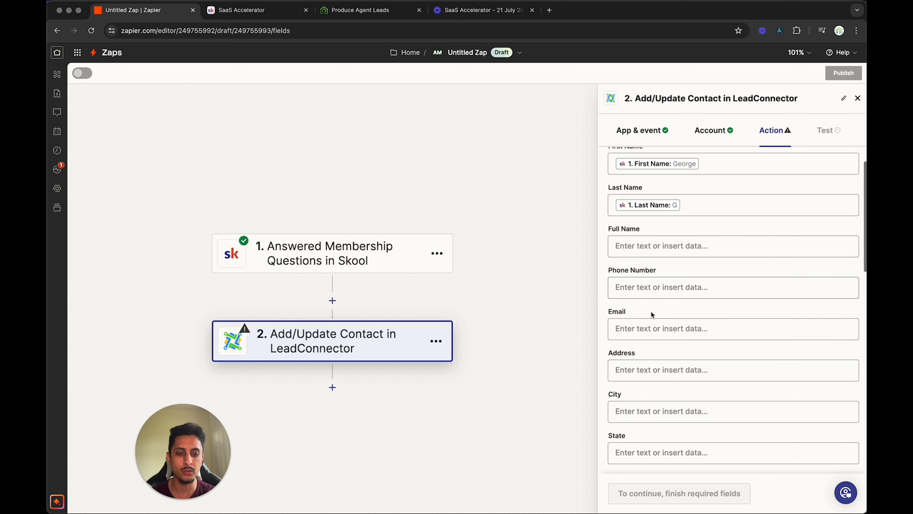
scroll(656, 358, "down", 6)
scroll(654, 357, "up", 6)
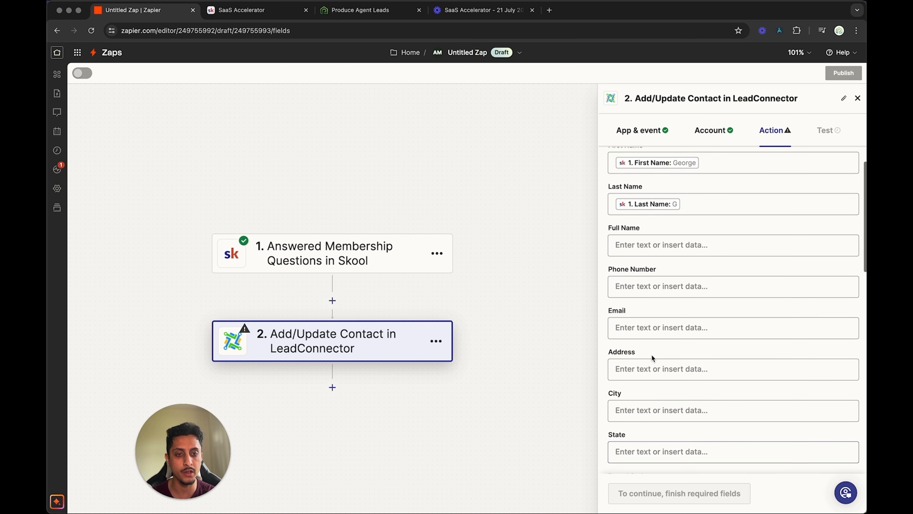
left_click(641, 336)
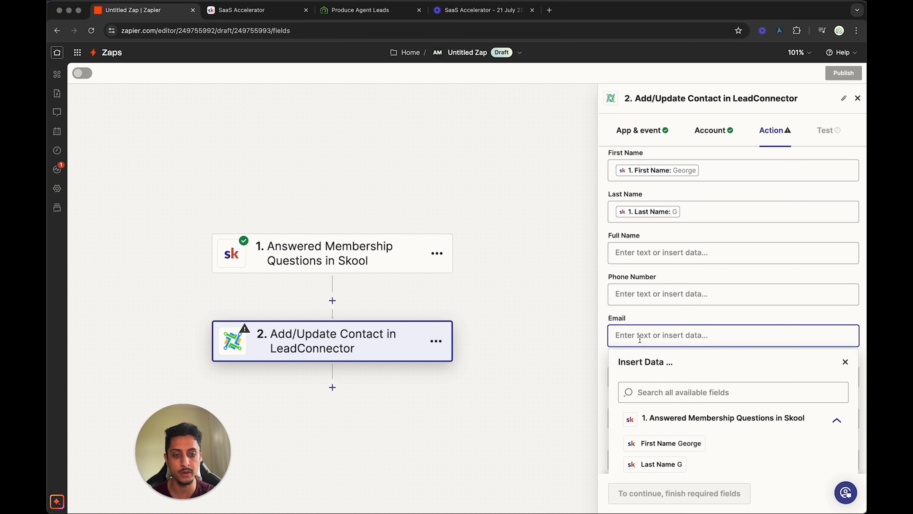
scroll(676, 367, "down", 5)
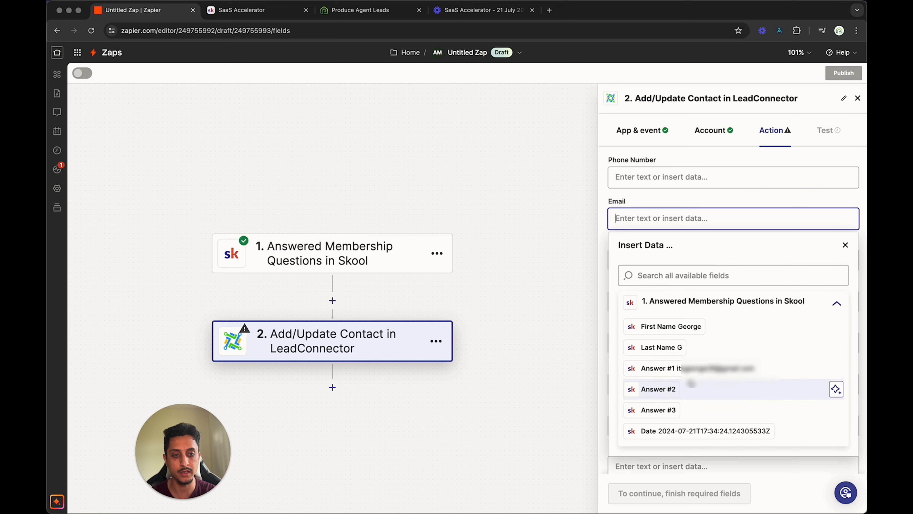
left_click(665, 368)
left_click(620, 202)
- Set the required Mark as Lead field to True and continue to the action's test
scroll(654, 356, "down", 4)
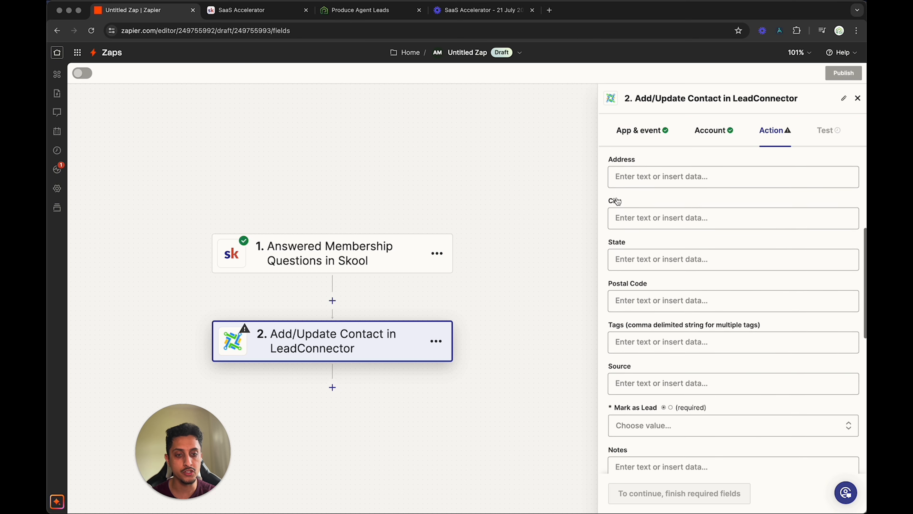
left_click(653, 356)
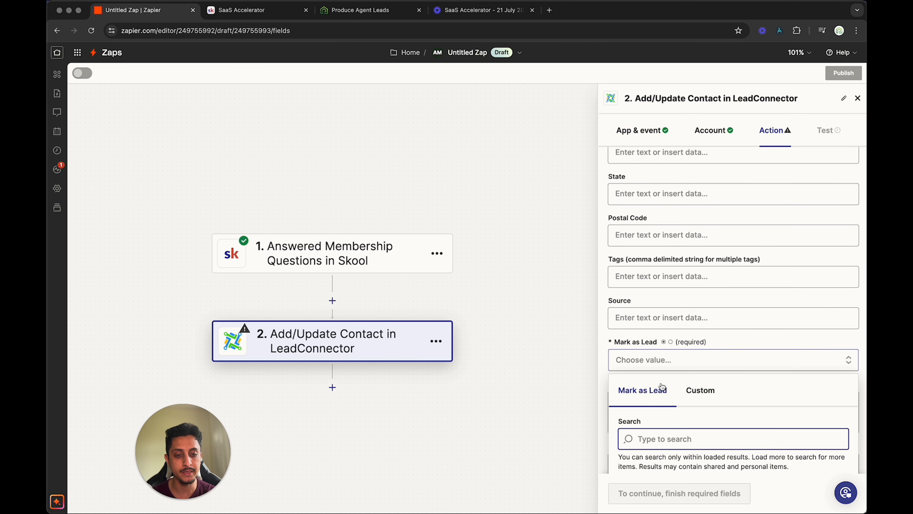
scroll(660, 344, "down", 5)
left_click(628, 346)
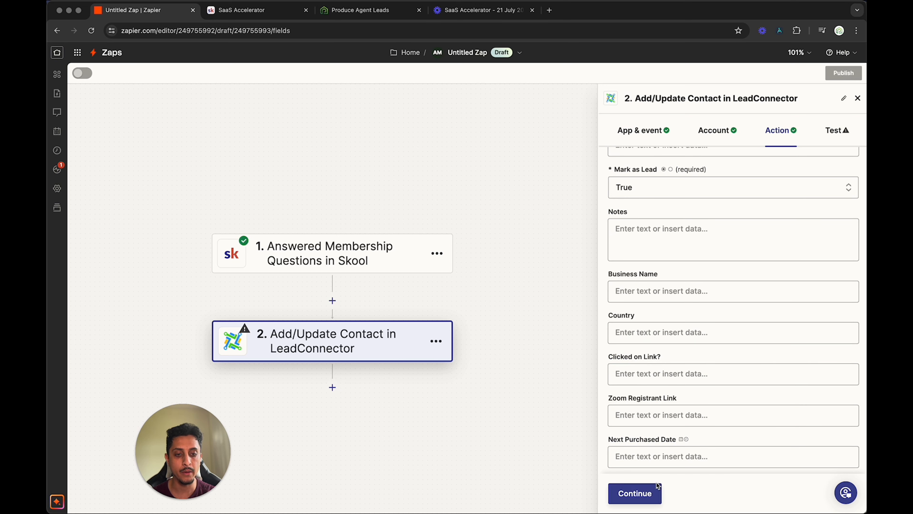
left_click(644, 492)
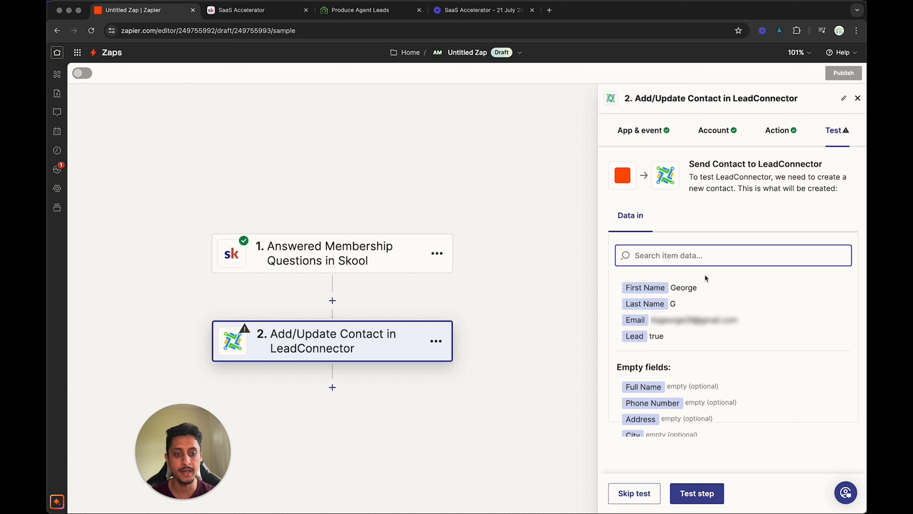
- Review the contact data for the test and run the test step to send the contact to LeadConnector
scroll(689, 382, "down", 1)
scroll(689, 383, "up", 1)
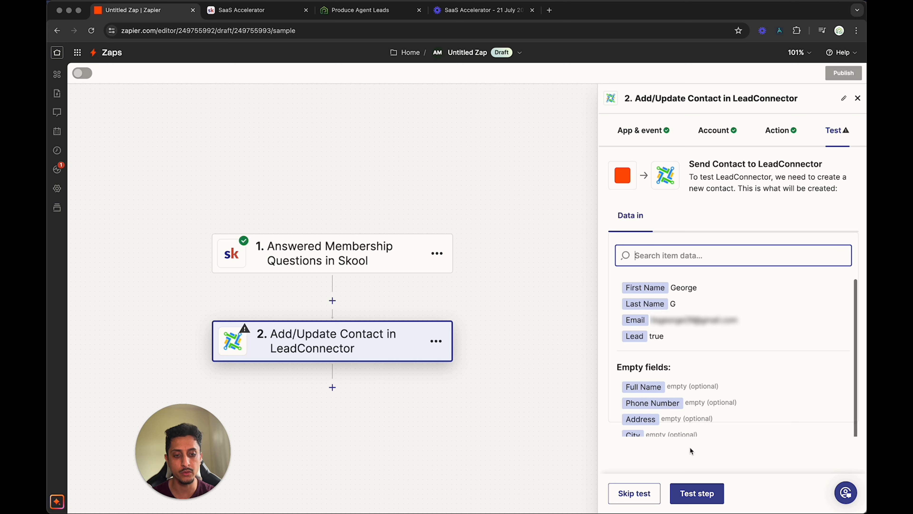
left_click(699, 492)
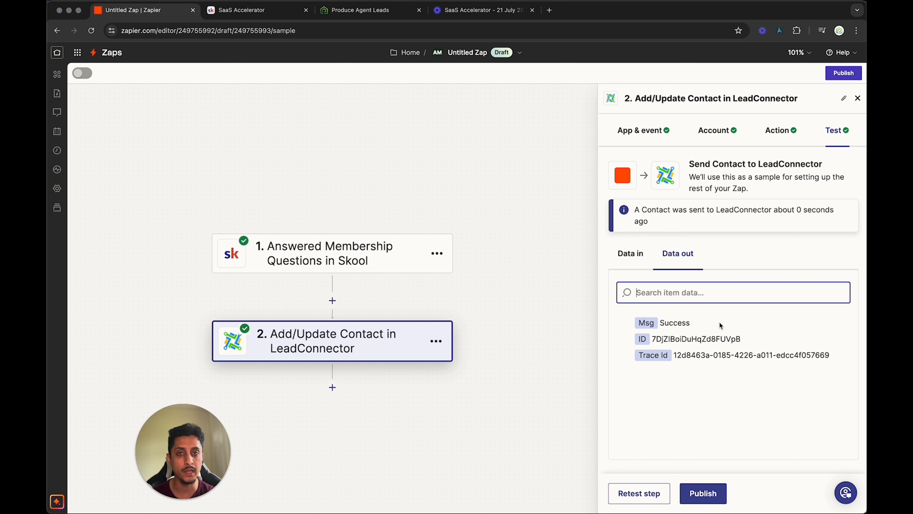
- Switch to the LeadConnector account to check for the test contact, and return to Zapier to publish the Zap
left_click(370, 10)
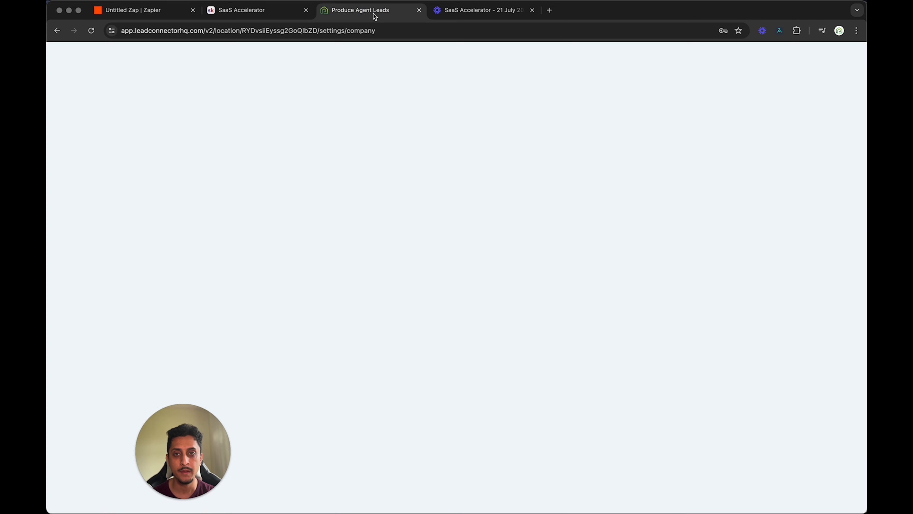
left_click(79, 139)
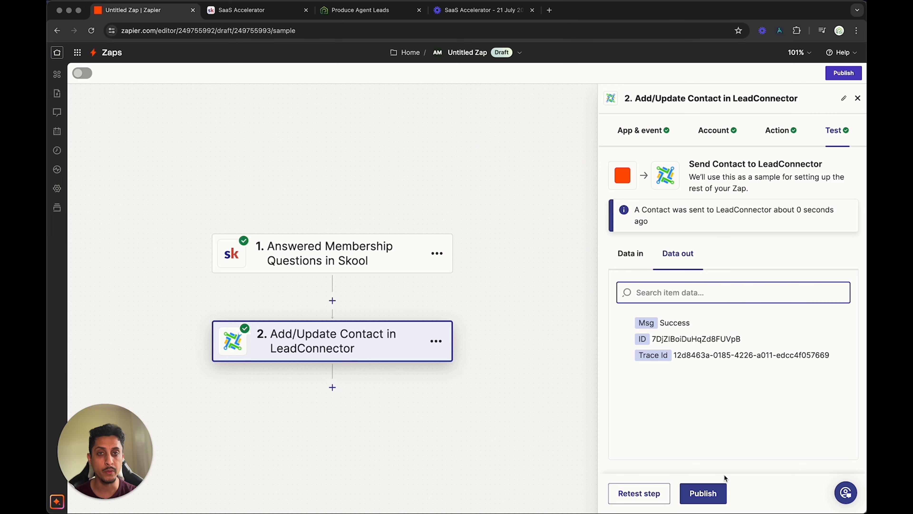
left_click(703, 494)
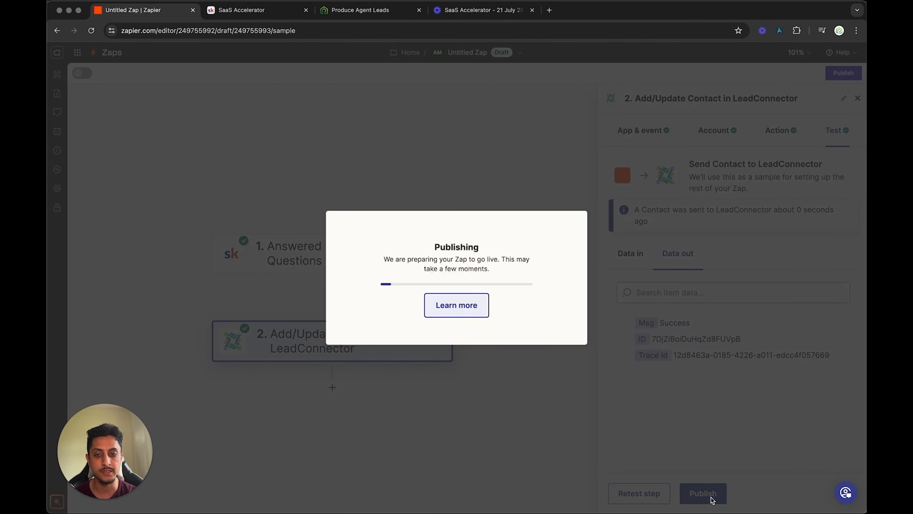